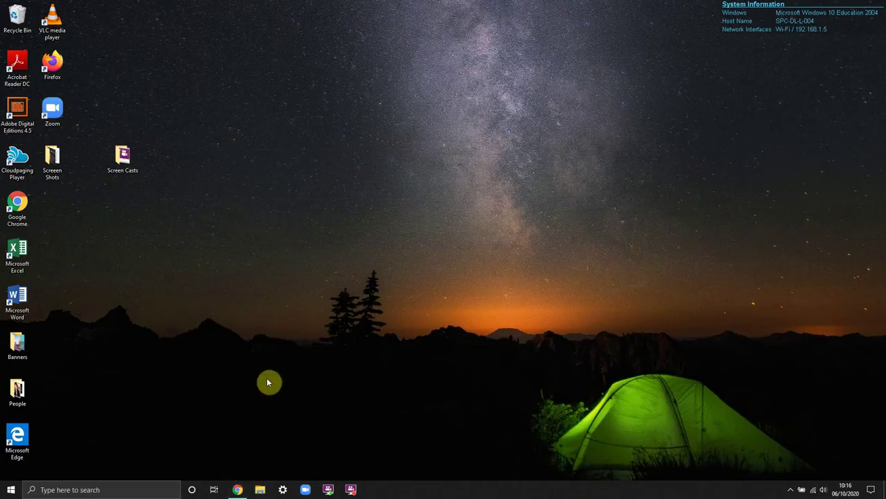
Bring the Gmail window forward and open the Google apps list to reach YouTube.
{"action": "left_click", "coordinate": [237, 490]}
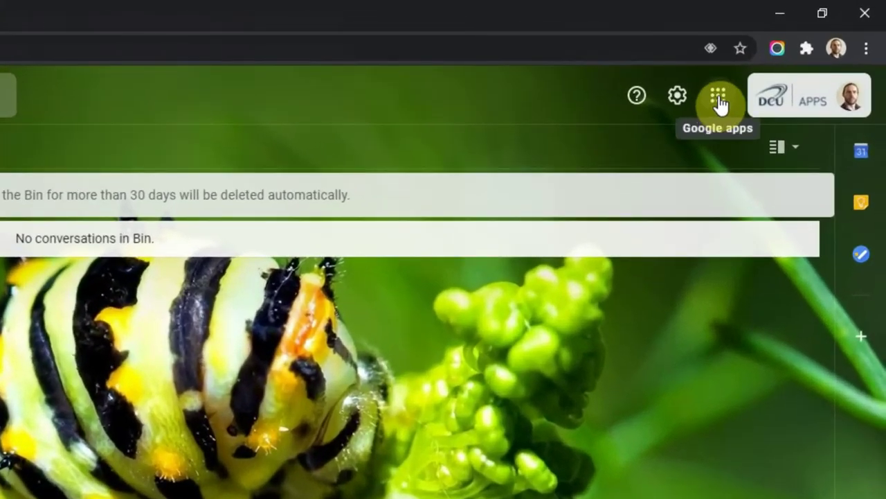
{"action": "left_click", "coordinate": [718, 101]}
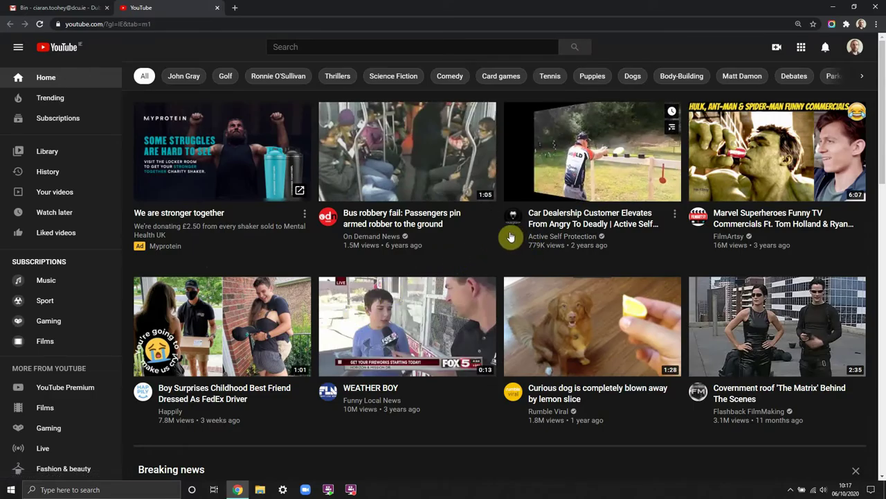
{"action": "mouse_move", "coordinate": [592, 173]}
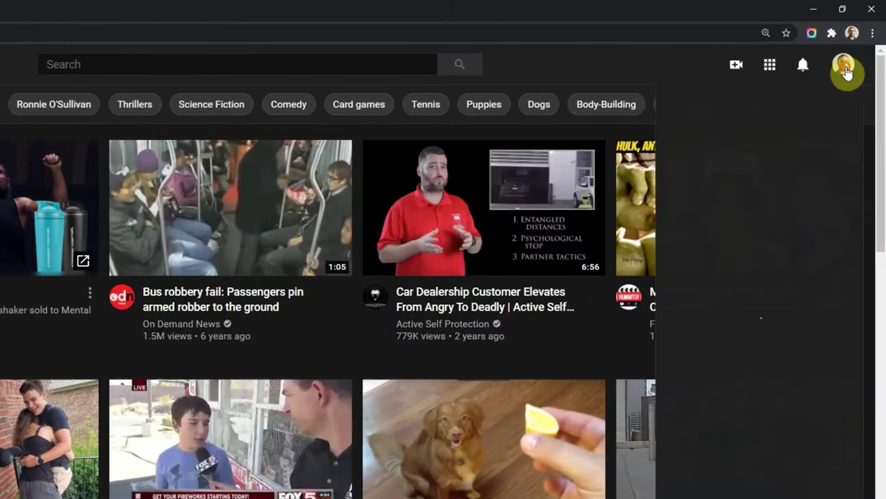
Go from the account menu to YouTube Studio and start a new upload from the computer.
{"action": "left_click", "coordinate": [855, 47]}
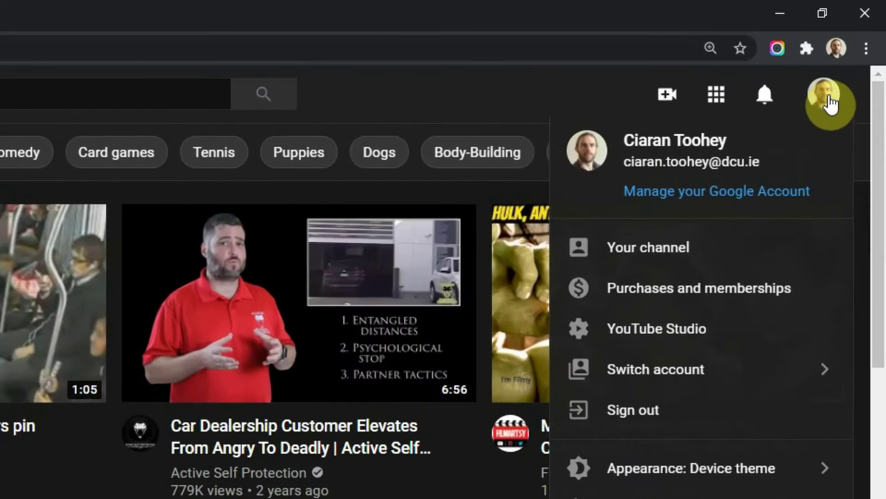
{"action": "key", "text": "Escape"}
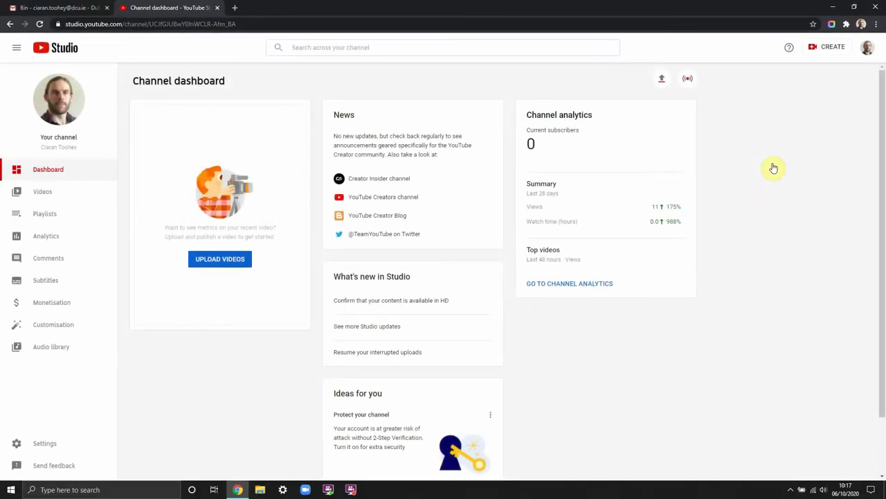
{"action": "mouse_move", "coordinate": [225, 104]}
{"action": "left_mouse_down"}
{"action": "mouse_move", "coordinate": [146, 246]}
{"action": "mouse_move", "coordinate": [247, 307]}
{"action": "left_mouse_up"}
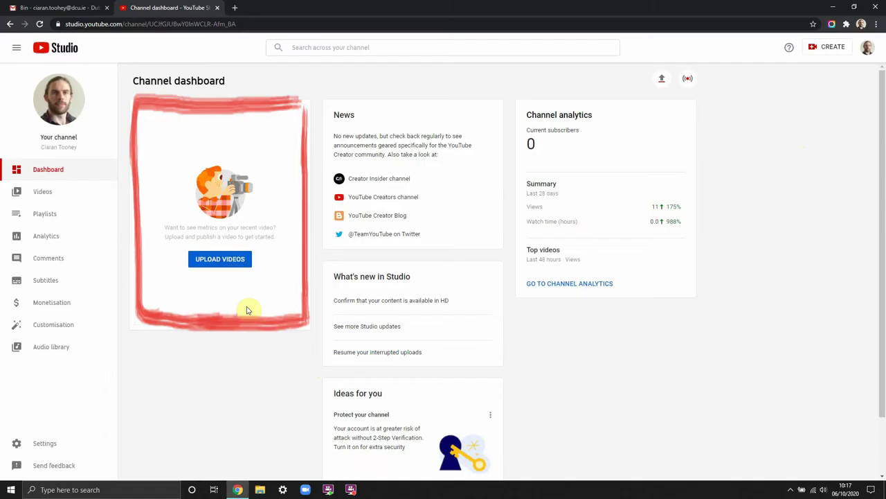
{"action": "left_click", "coordinate": [220, 262]}
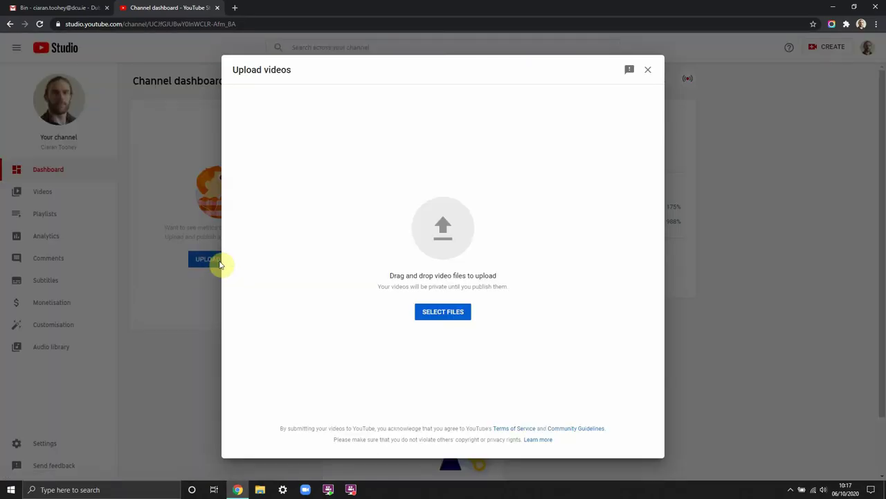
{"action": "left_click", "coordinate": [439, 311]}
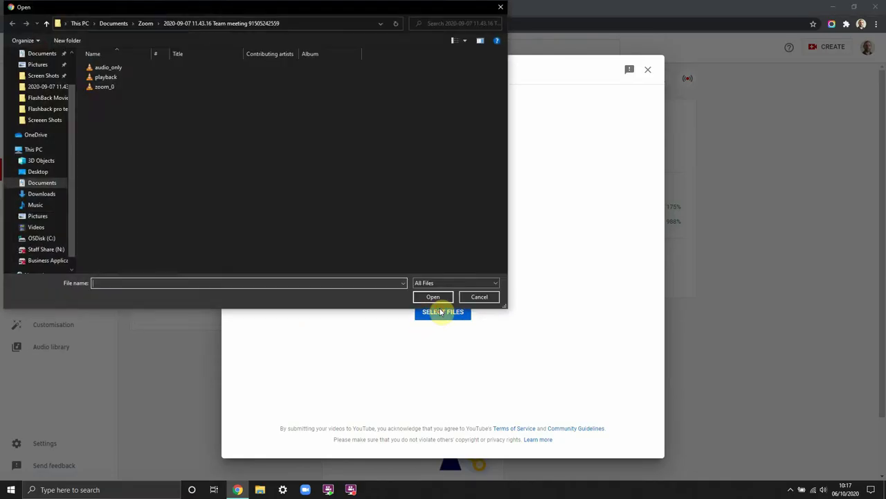
Upload the zoom_0 recording and title it 'Test'.
{"action": "left_click", "coordinate": [101, 88]}
{"action": "left_click", "coordinate": [433, 297]}
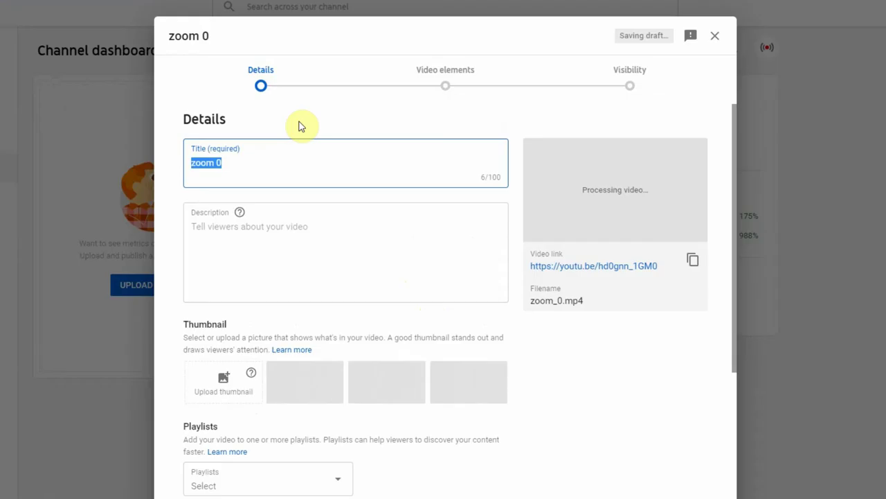
{"action": "type", "text": "Test"}
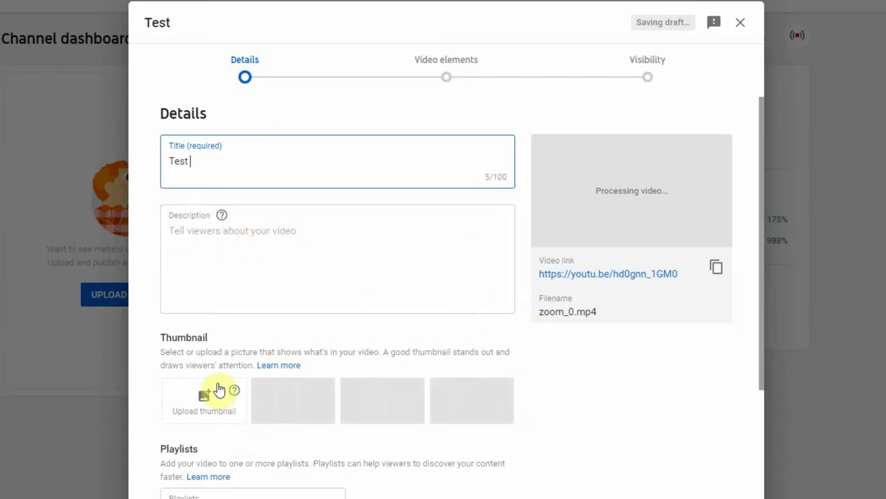
Mark the video as not made for kids, review age restriction, and reveal more options.
{"action": "scroll", "coordinate": [258, 317], "scroll_direction": "down", "scroll_amount": 1}
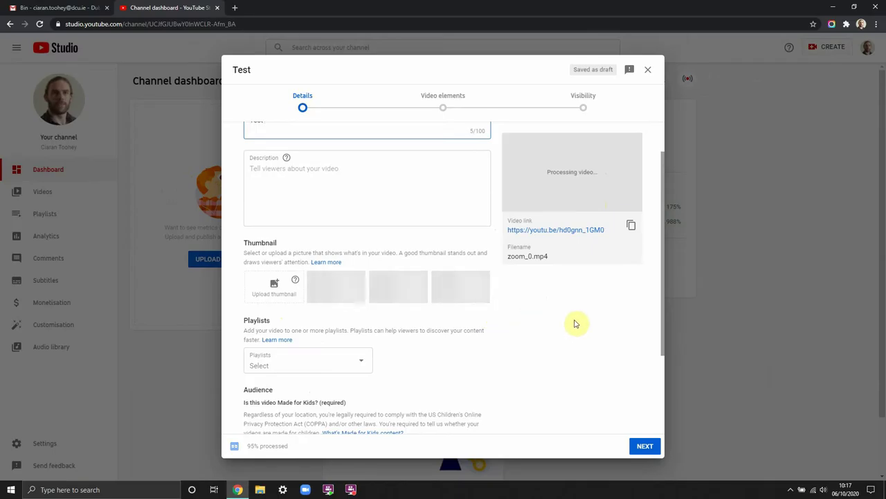
{"action": "scroll", "coordinate": [574, 323], "scroll_direction": "down", "scroll_amount": 2}
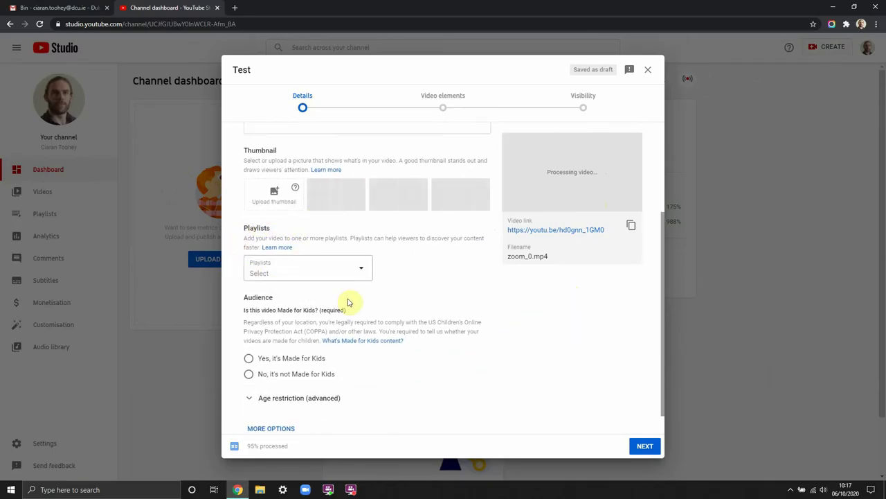
{"action": "scroll", "coordinate": [239, 228], "scroll_direction": "down", "scroll_amount": 1}
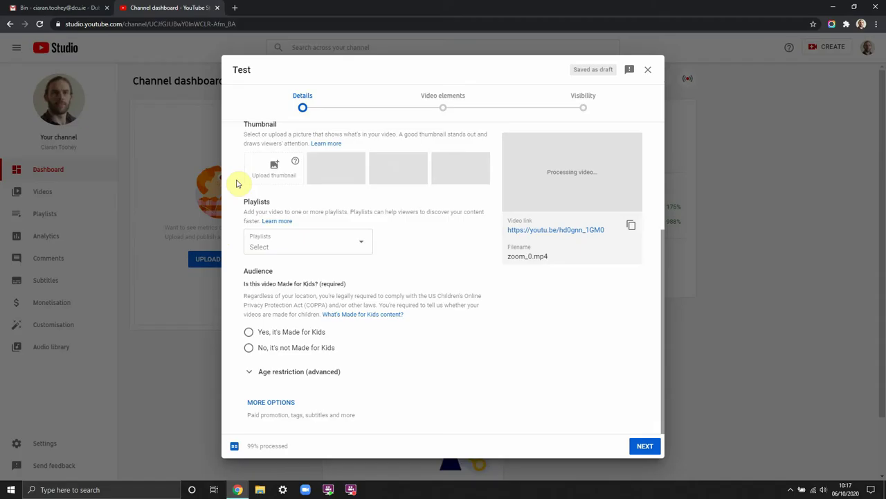
{"action": "left_click", "coordinate": [249, 347]}
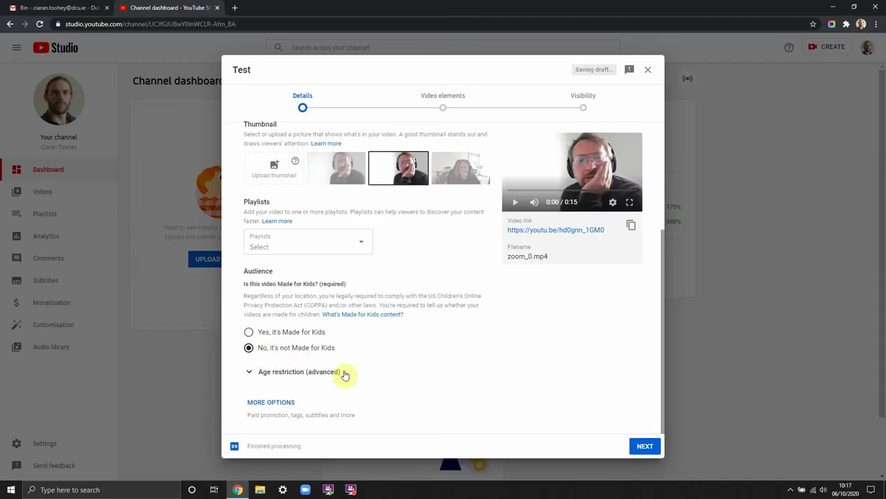
{"action": "left_click", "coordinate": [252, 372]}
{"action": "scroll", "coordinate": [254, 346], "scroll_direction": "down", "scroll_amount": 1}
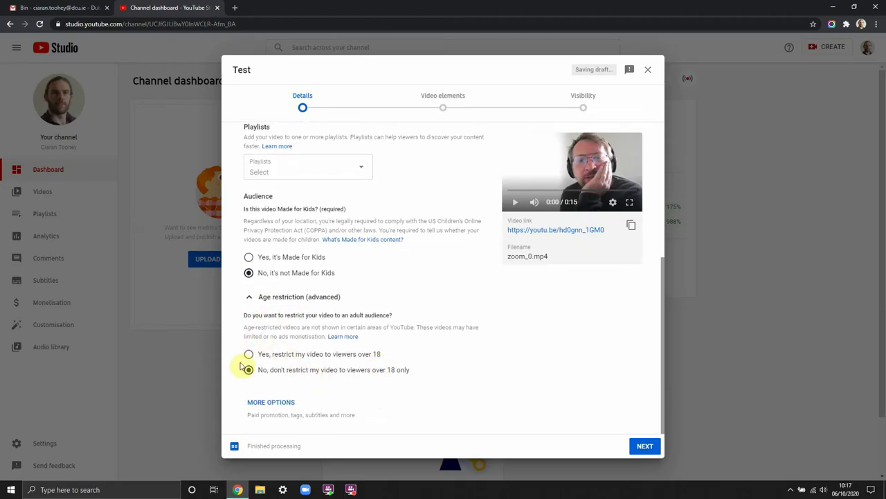
{"action": "left_click", "coordinate": [250, 298]}
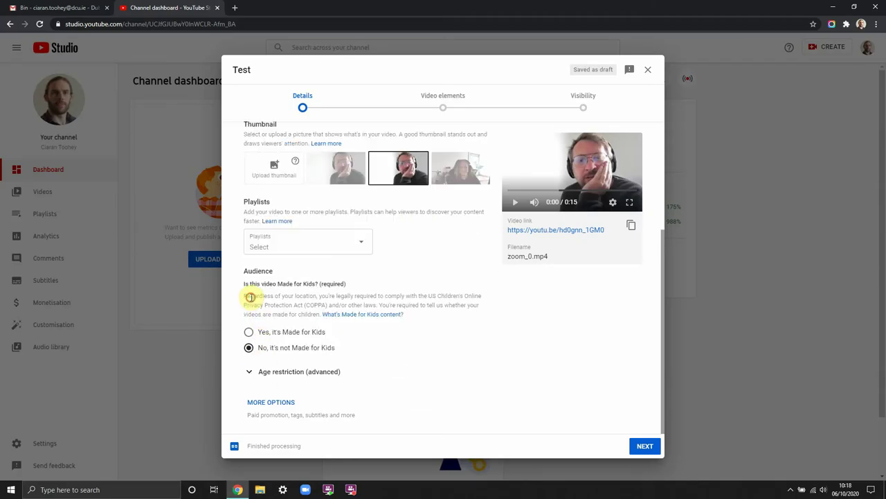
{"action": "left_click", "coordinate": [282, 404]}
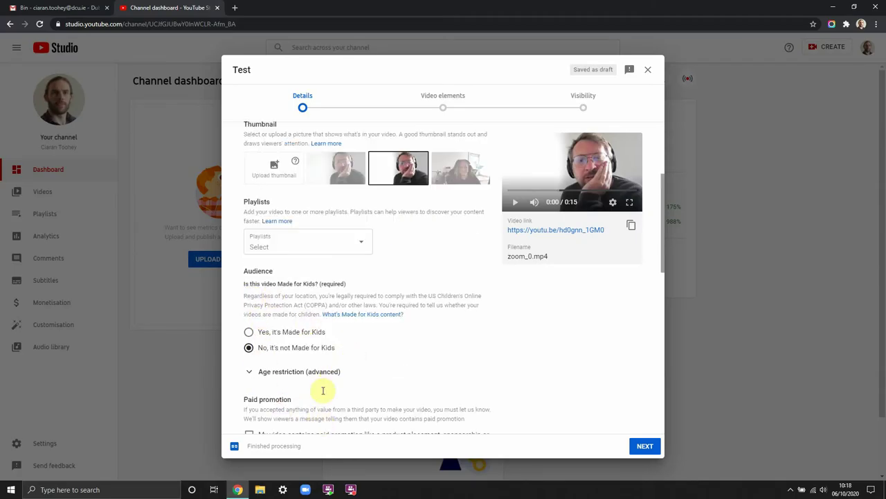
{"action": "scroll", "coordinate": [320, 392], "scroll_direction": "down", "scroll_amount": 4}
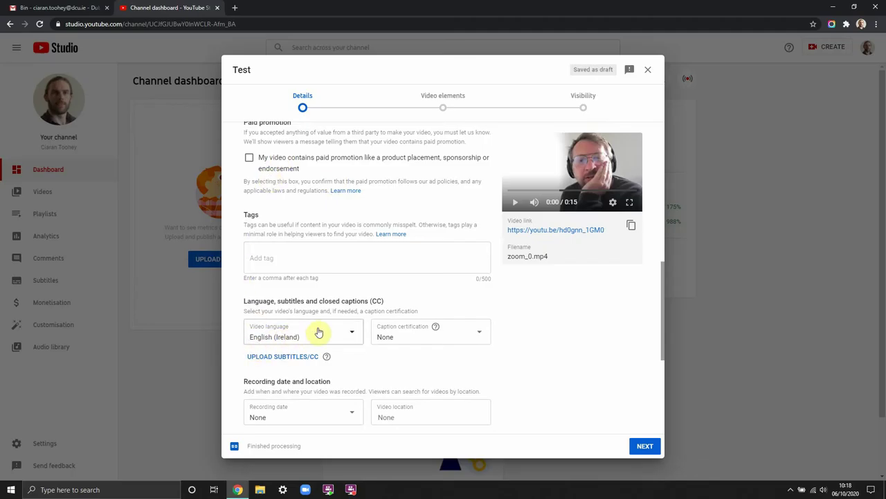
Advance past Details and Video elements and choose Unlisted visibility.
{"action": "left_click", "coordinate": [645, 447]}
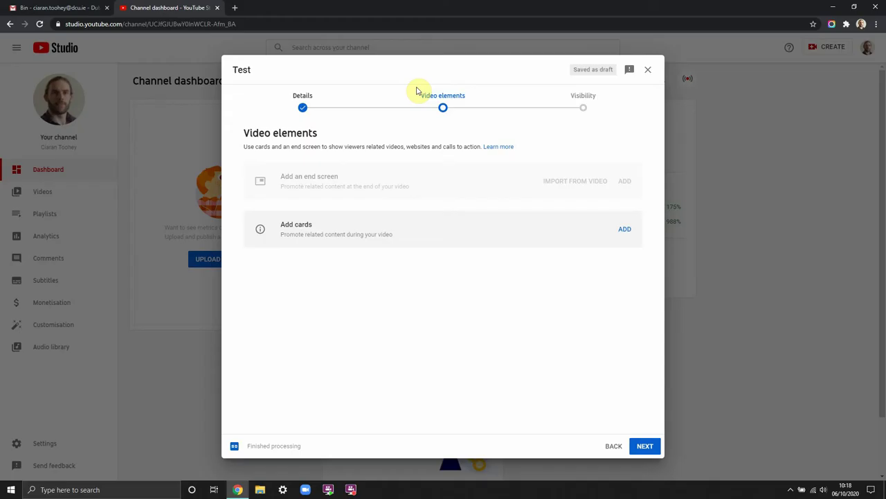
{"action": "left_click", "coordinate": [644, 447]}
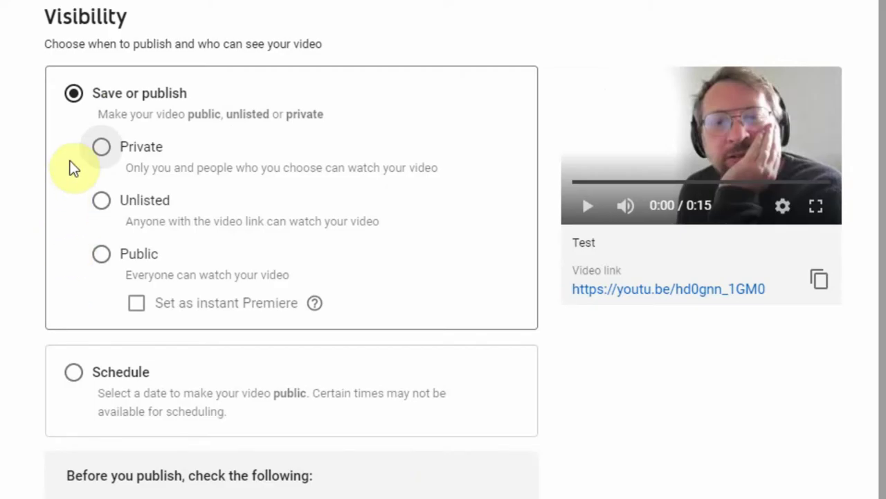
{"action": "left_click", "coordinate": [102, 202]}
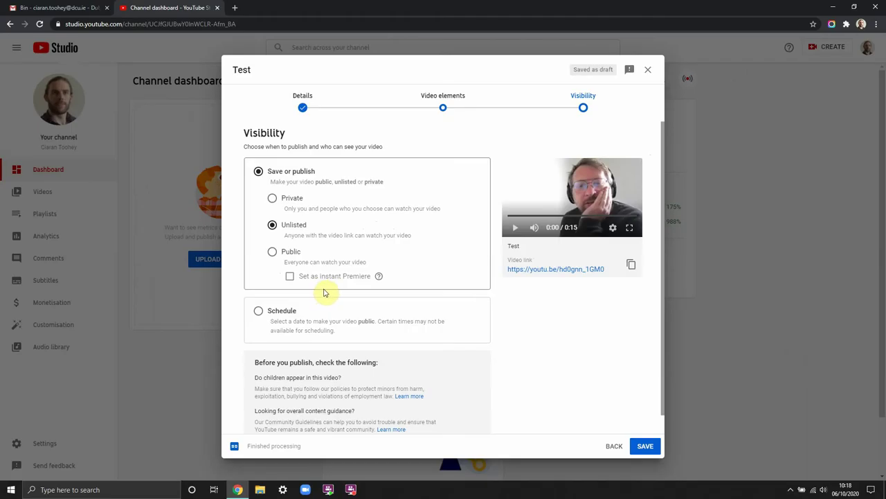
{"action": "scroll", "coordinate": [330, 309], "scroll_direction": "down", "scroll_amount": 1}
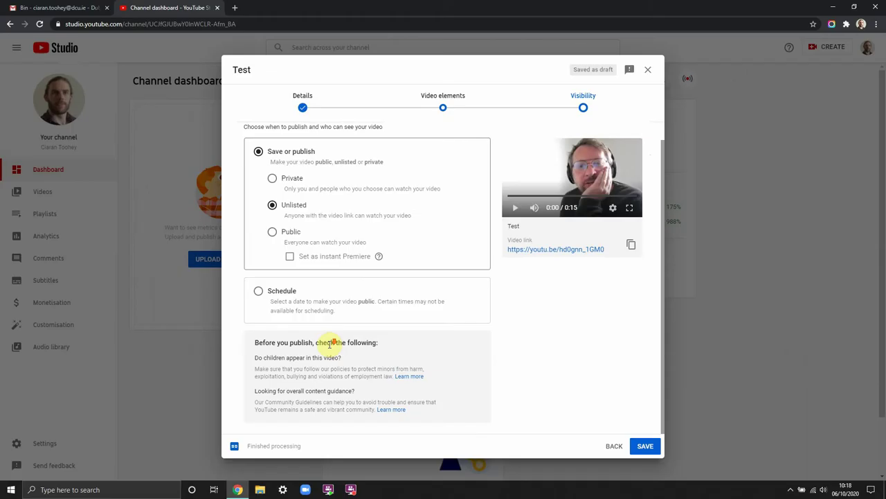
Save the unlisted Test video and dismiss the Video published confirmation.
{"action": "left_click", "coordinate": [645, 445]}
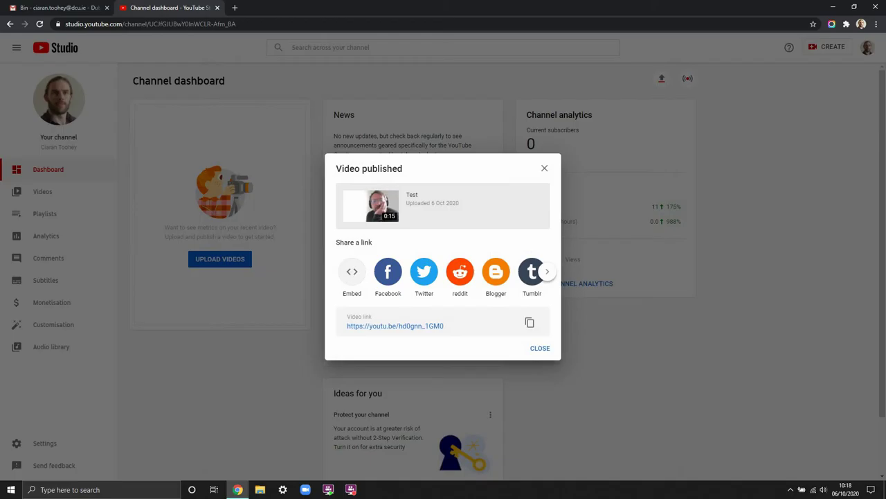
{"action": "left_click", "coordinate": [543, 349]}
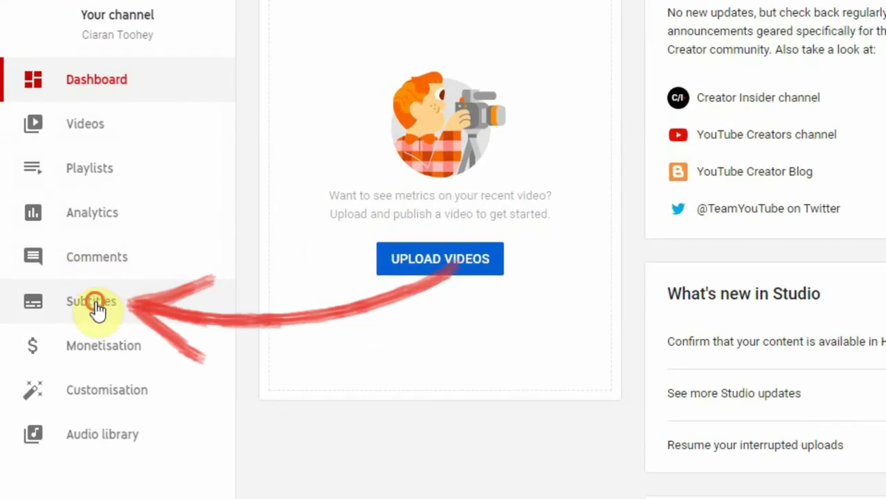
Go to the channel Subtitles list and open the Test video's subtitle languages.
{"action": "left_click", "coordinate": [97, 309]}
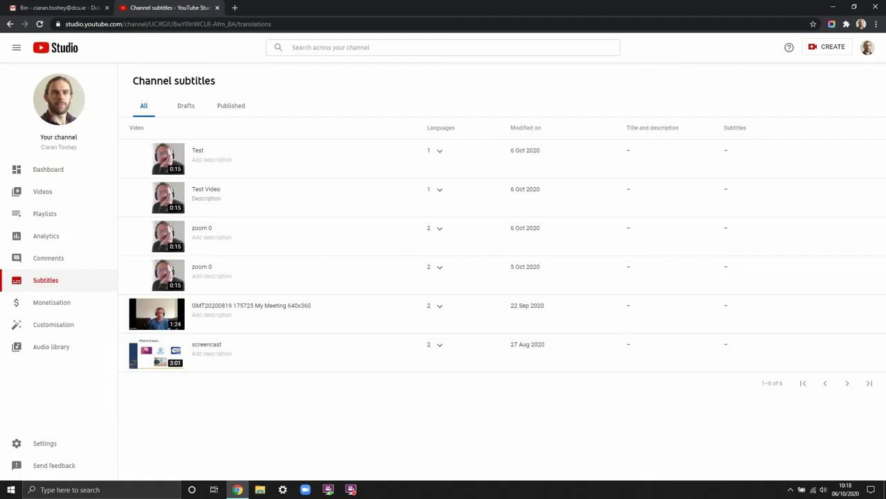
{"action": "left_click", "coordinate": [277, 158]}
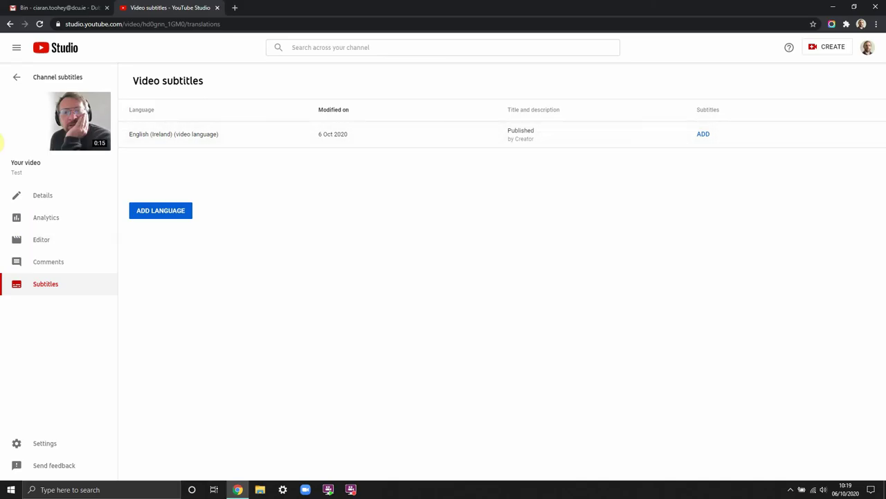
Return to channel subtitles and open zoom 0's English captions in the editor.
{"action": "left_click", "coordinate": [17, 77]}
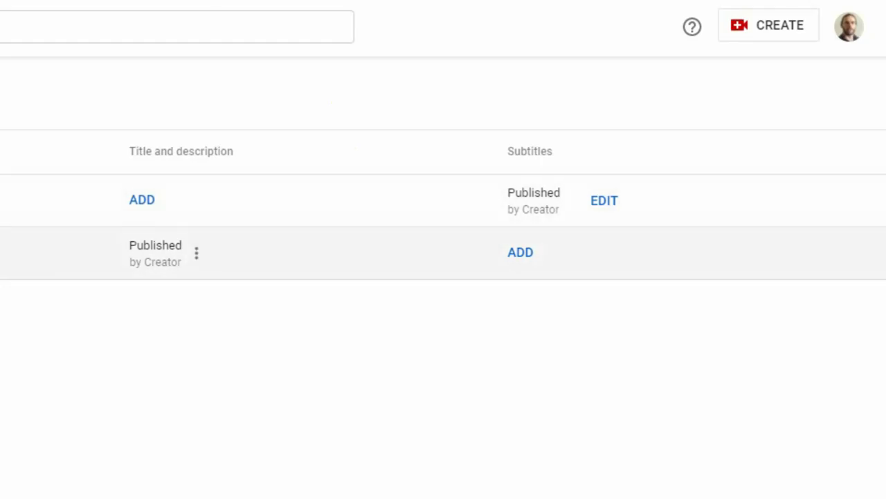
{"action": "mouse_move", "coordinate": [745, 135]}
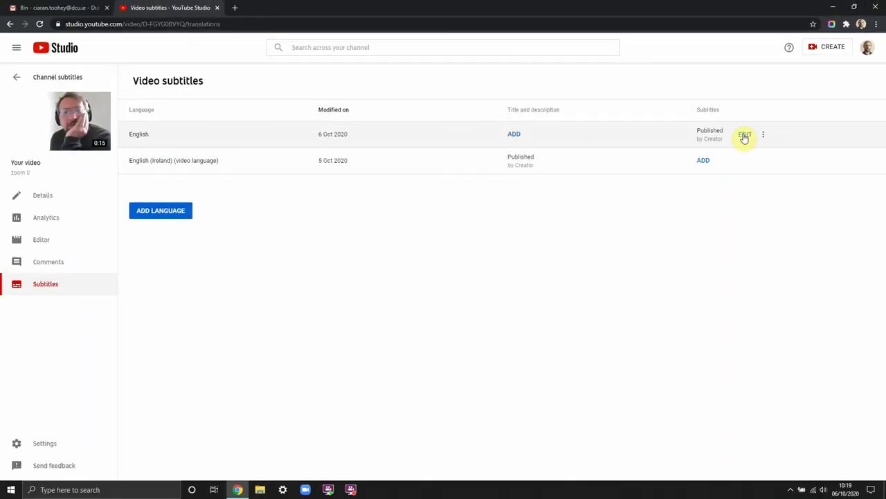
{"action": "left_click", "coordinate": [743, 135]}
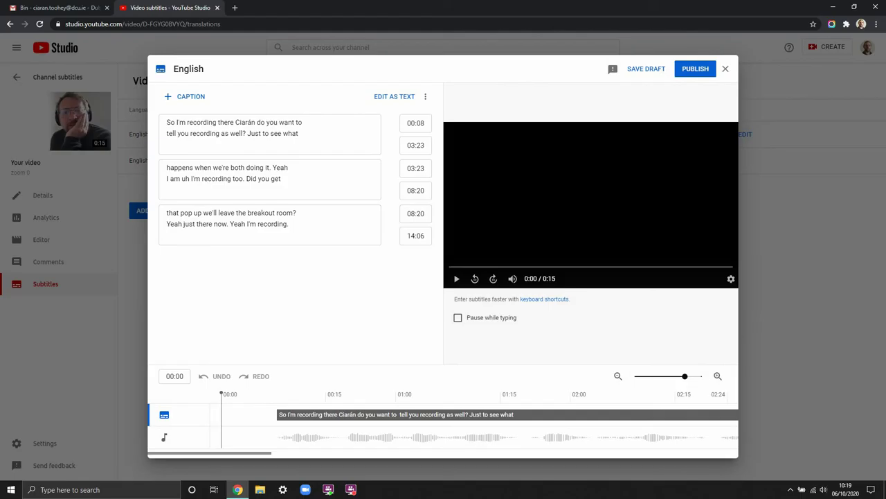
Select the first caption line and publish the English captions for zoom 0.
{"action": "left_click", "coordinate": [173, 123]}
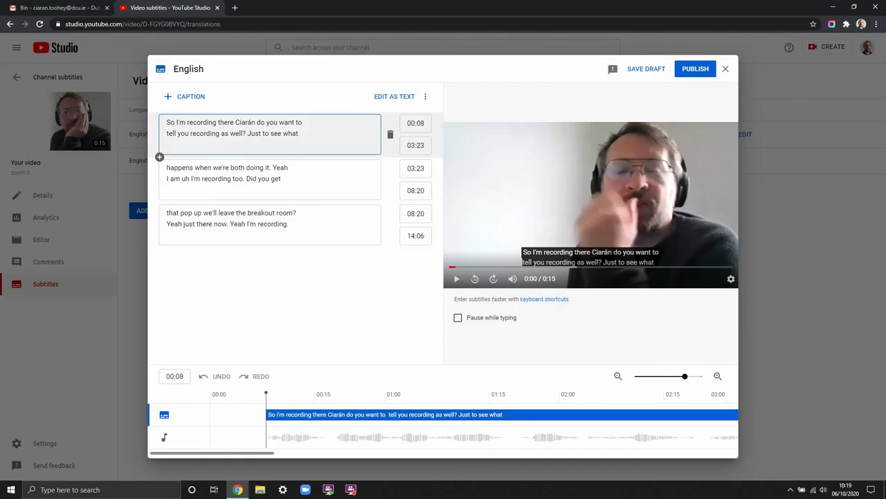
{"action": "left_click", "coordinate": [695, 70]}
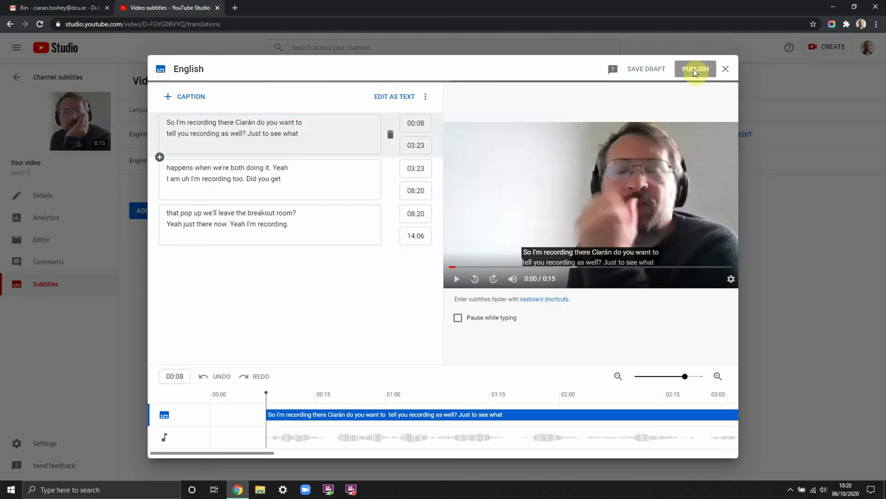